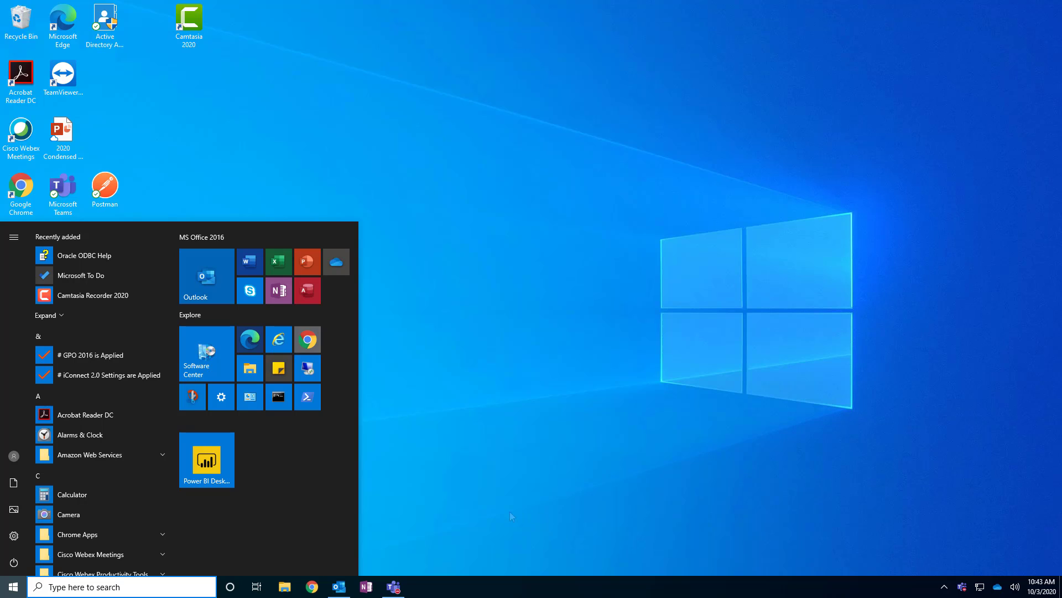
- Uninstall Power BI Desktop from its Start tile, confirming removal of the app and its data
right_click(219, 478)
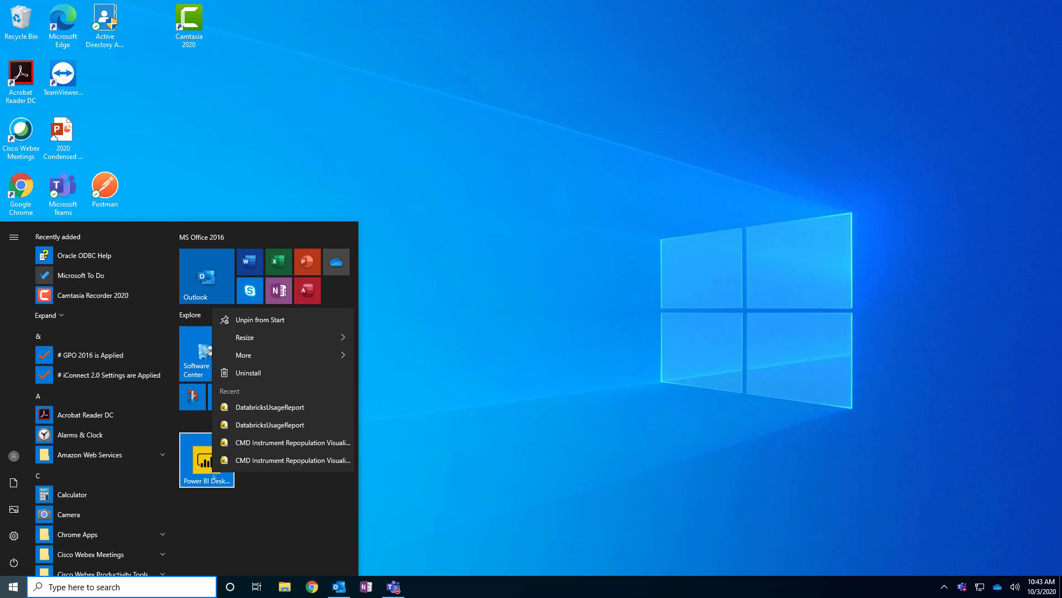
click(13, 587)
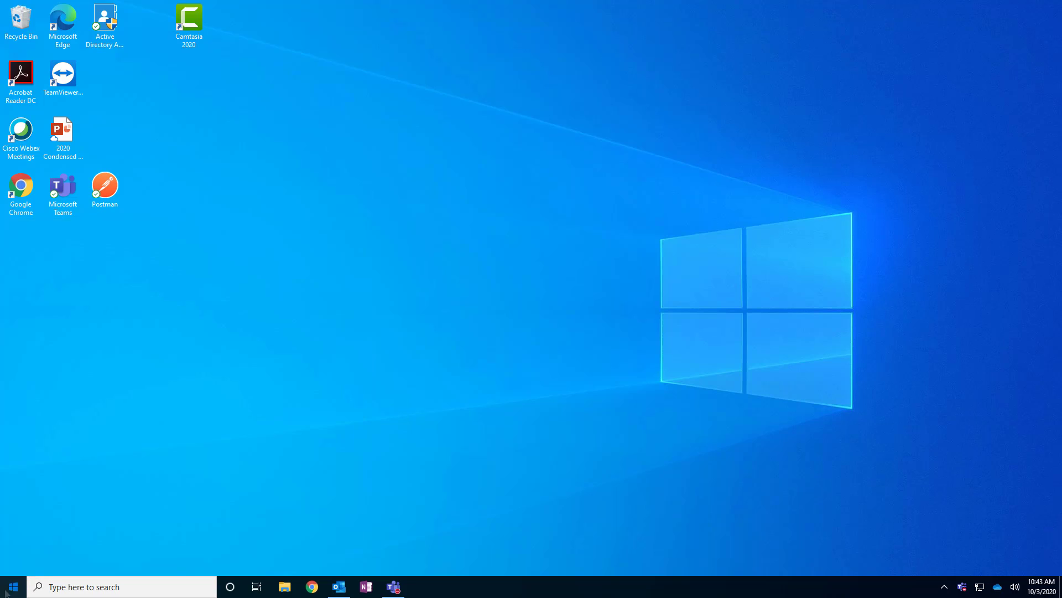
click(14, 587)
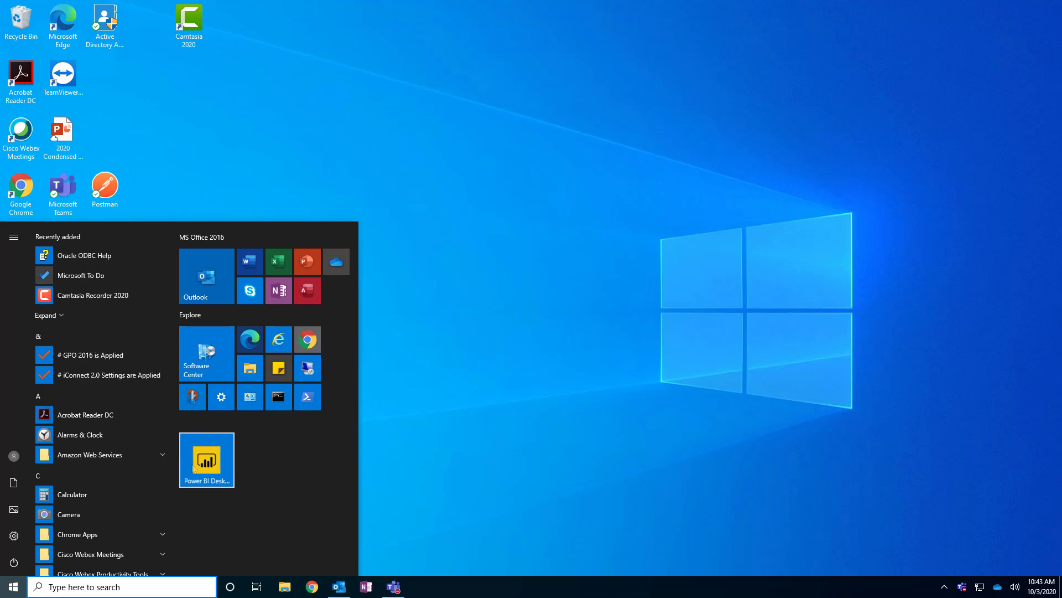
right_click(195, 466)
click(254, 369)
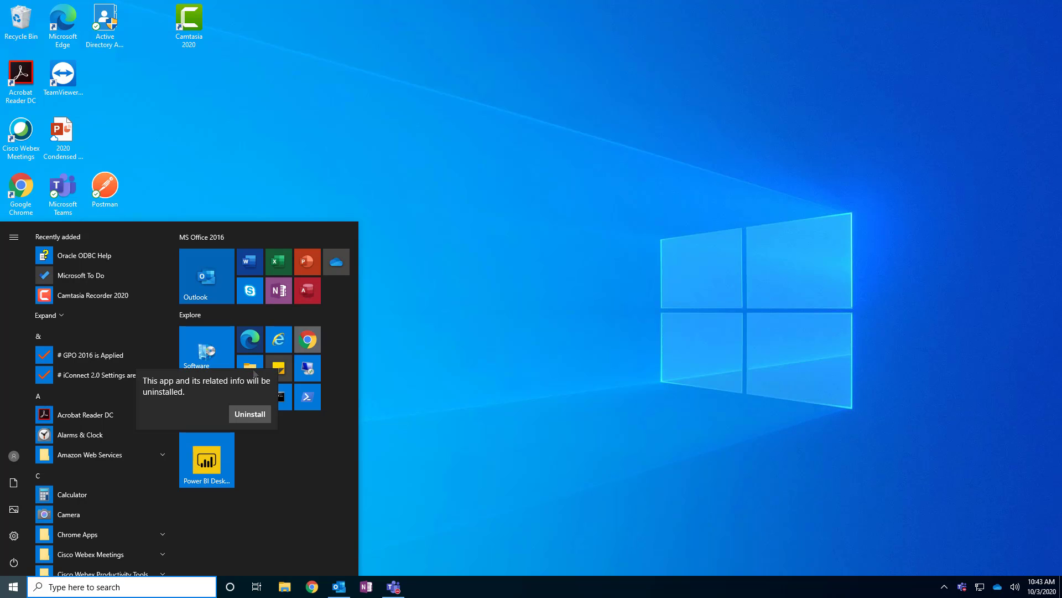
click(247, 420)
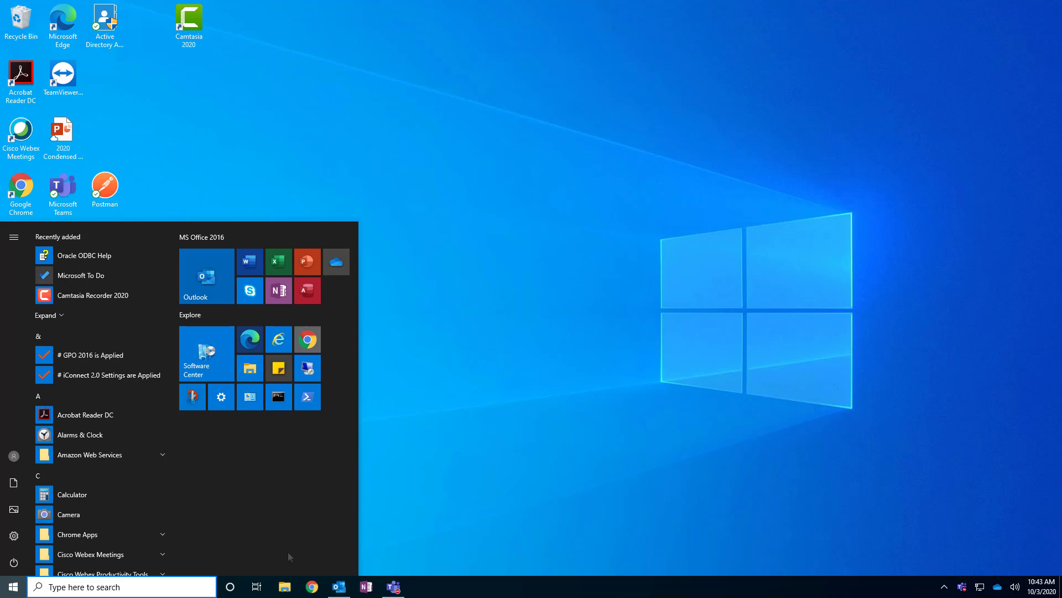
click(312, 588)
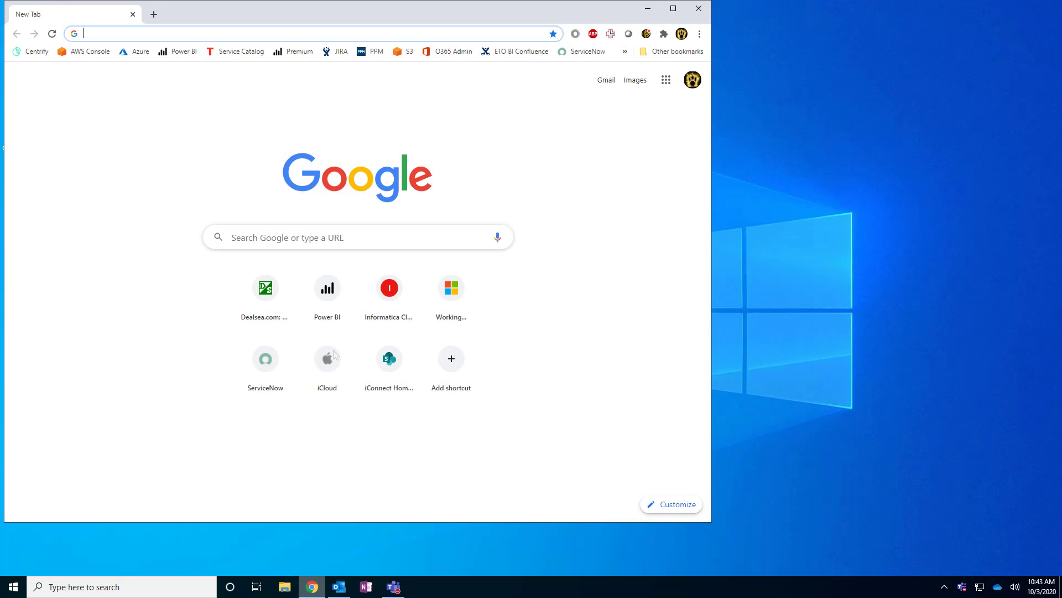
- Search Google for 'power bi desktop download' and open the Downloads | Microsoft Power BI result
text(power bi)
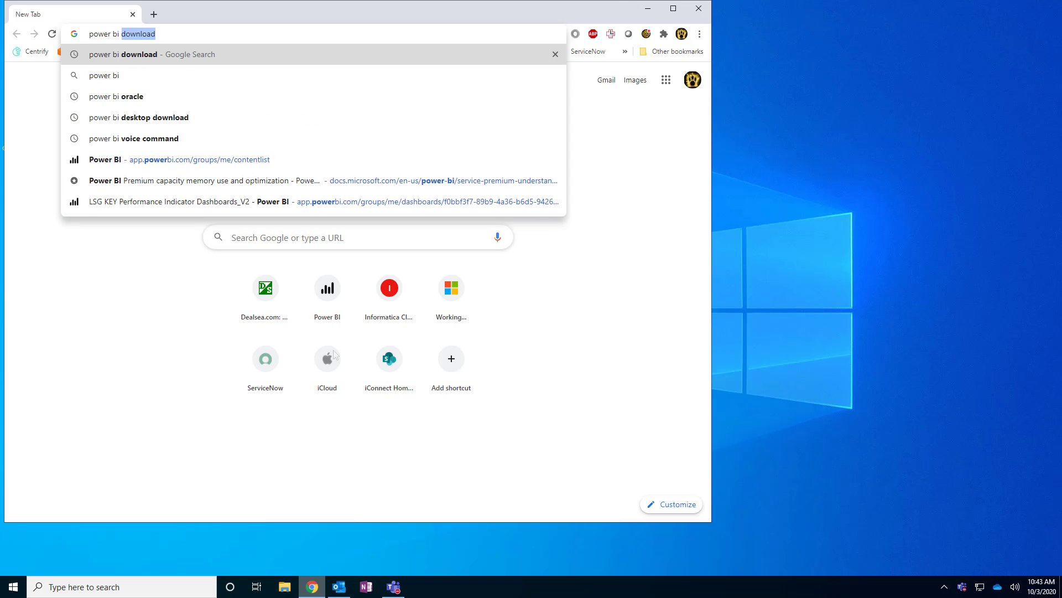
text( desktop dow)
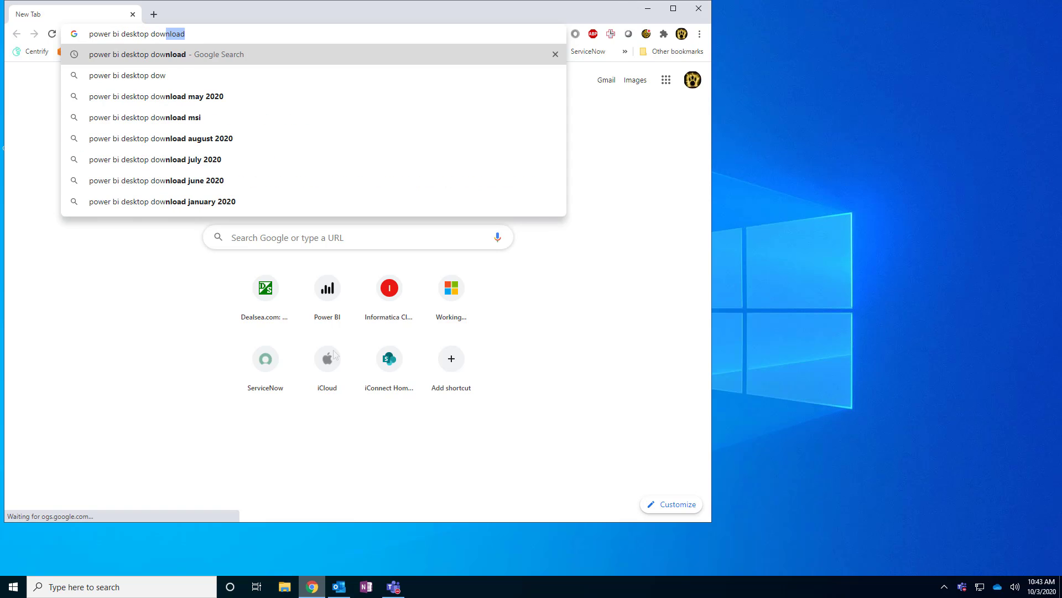
text(nload)
key(Return)
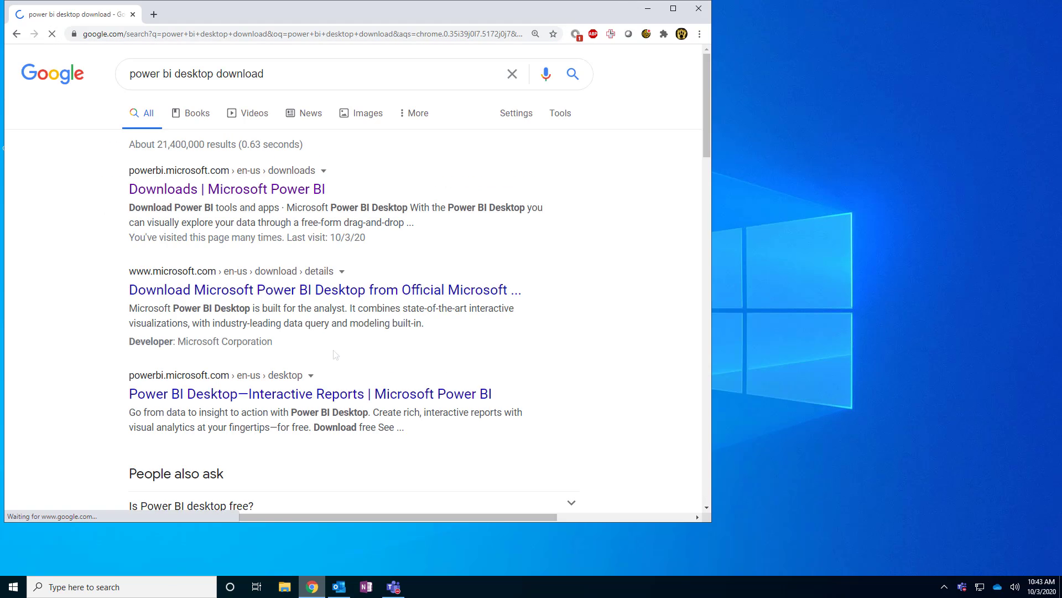
click(205, 191)
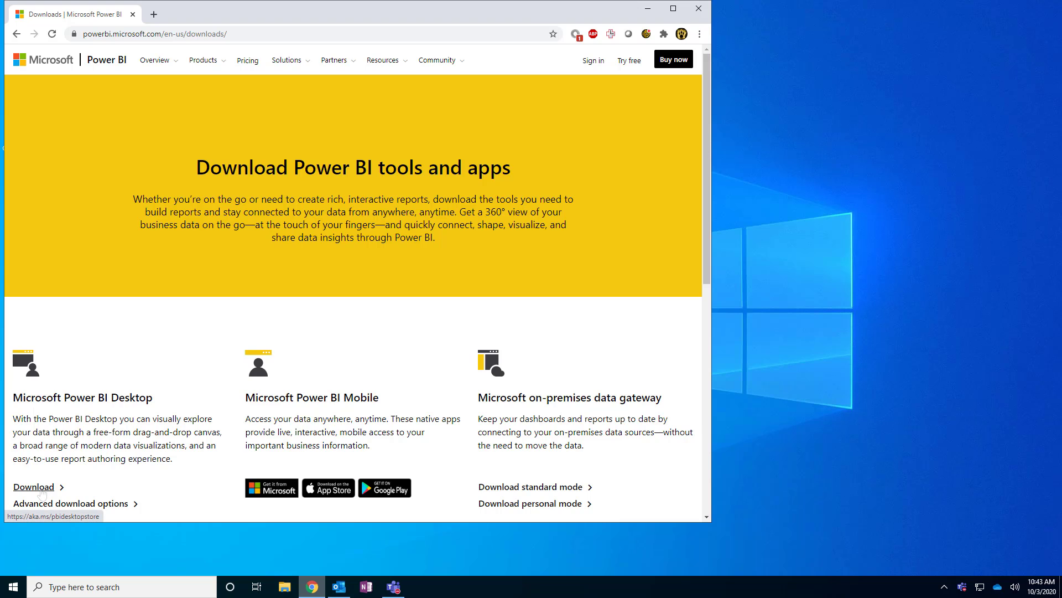
scroll(168, 392, down, 1)
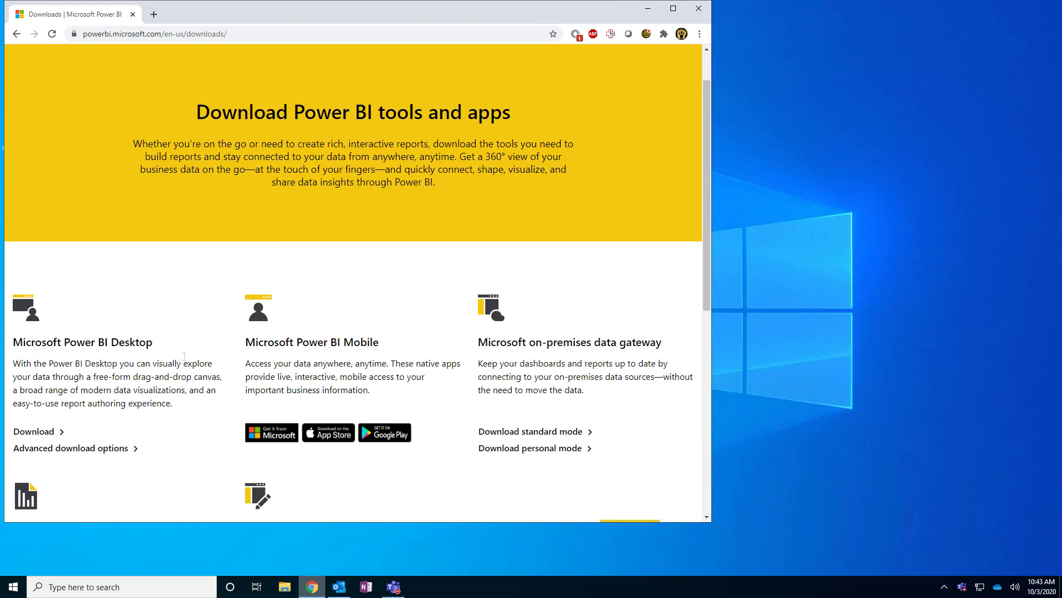
- Download PBIDesktopSetup_x64.exe (English) via Advanced download options and launch the installer
scroll(166, 365, down, 2)
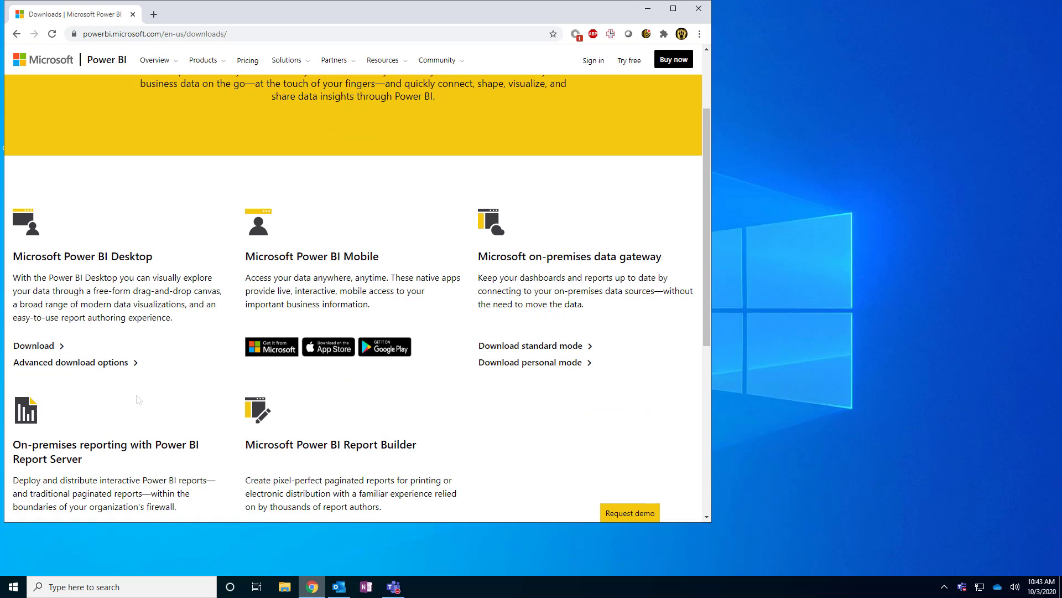
click(120, 366)
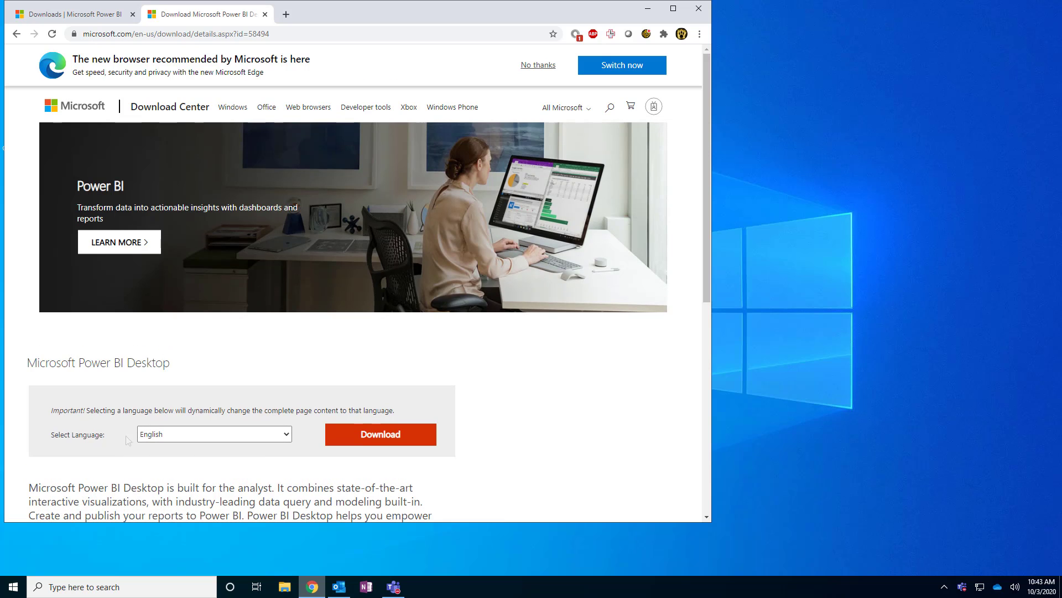
click(384, 438)
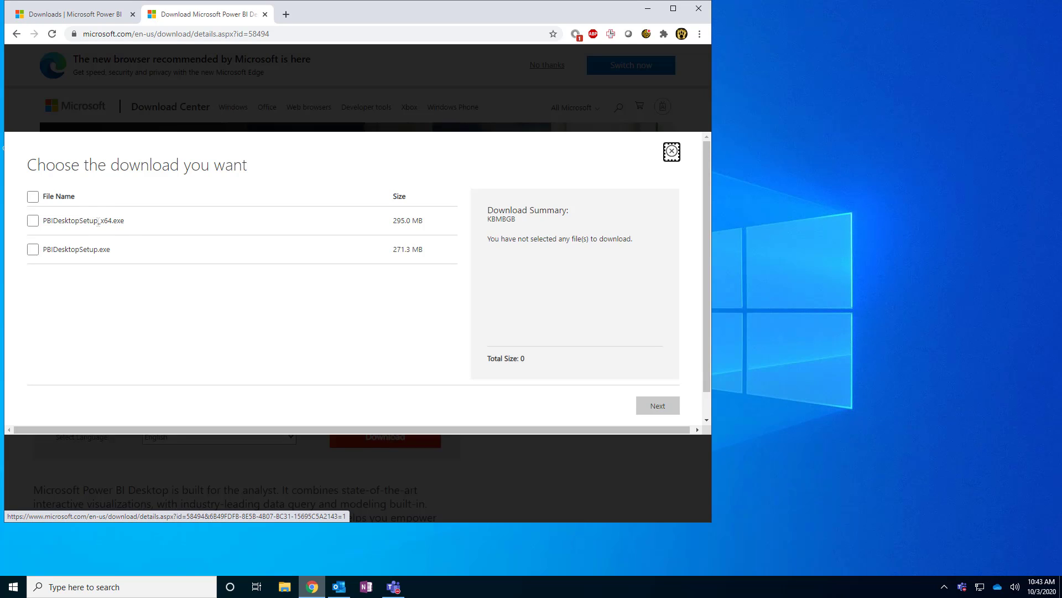
drag(97, 220, 109, 253)
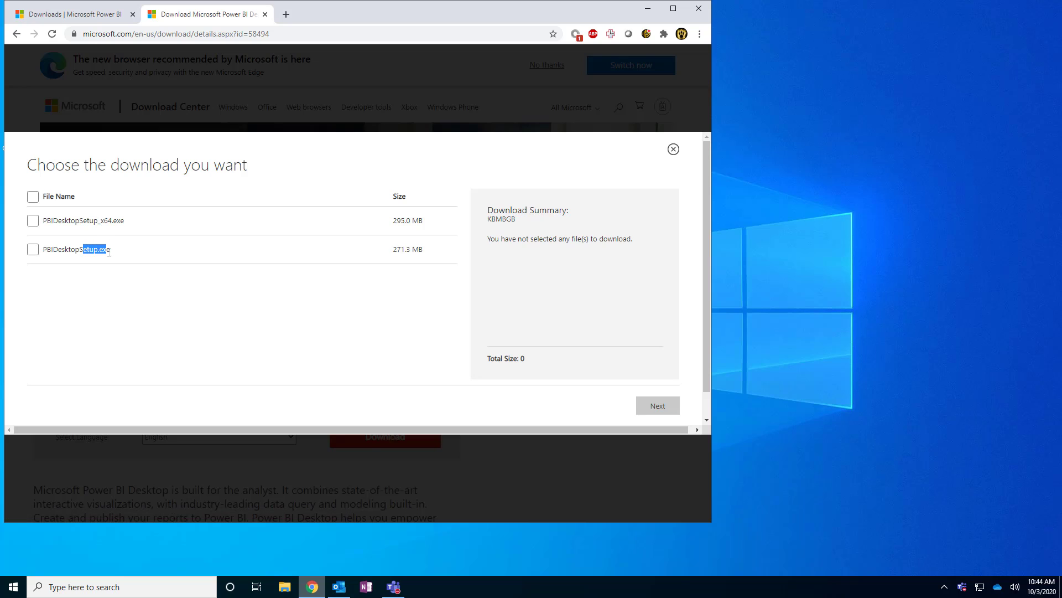
click(34, 223)
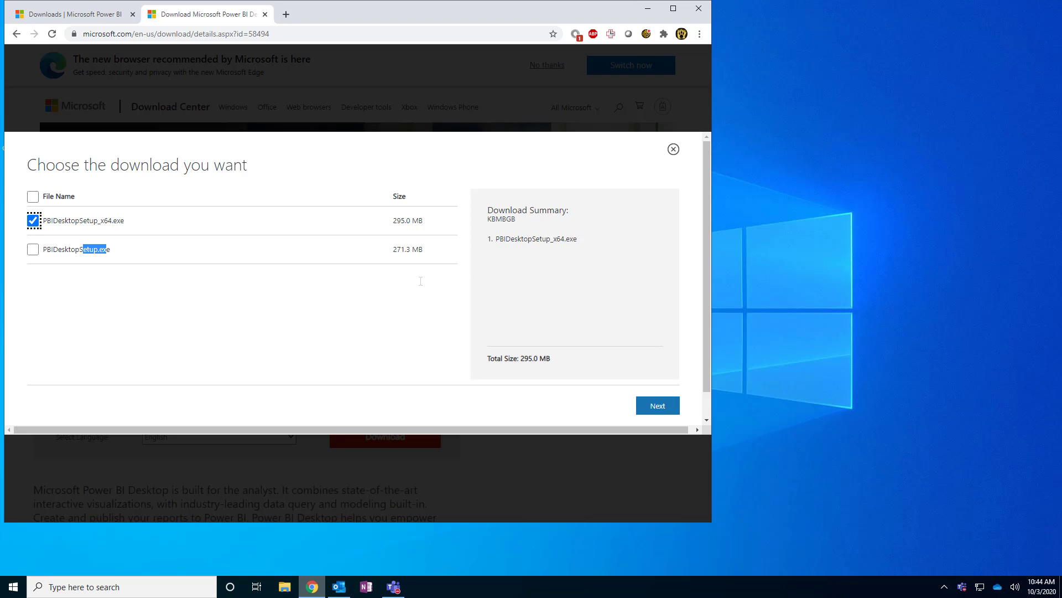
click(657, 408)
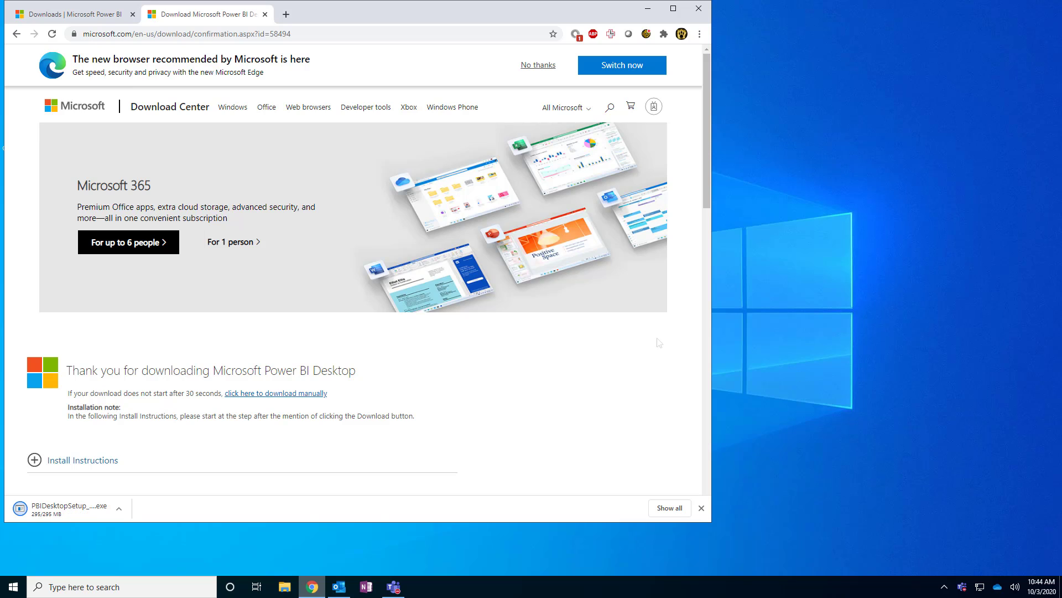
click(73, 514)
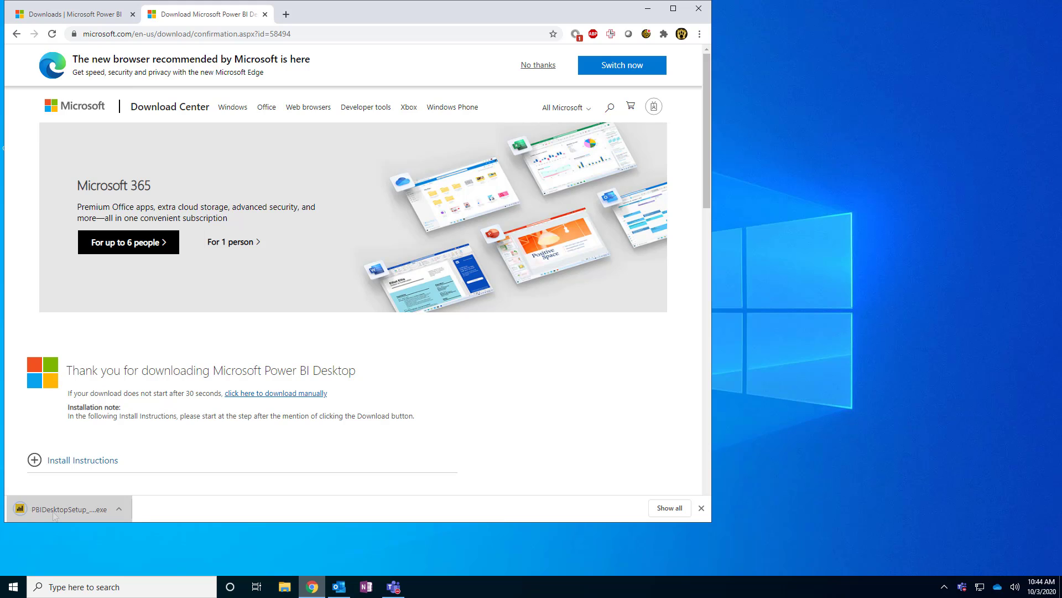
click(55, 510)
- Install Power BI Desktop x64 into C:\Program Files\Microsoft Power BI Desktop\ with license accepted, then launch it
click(649, 9)
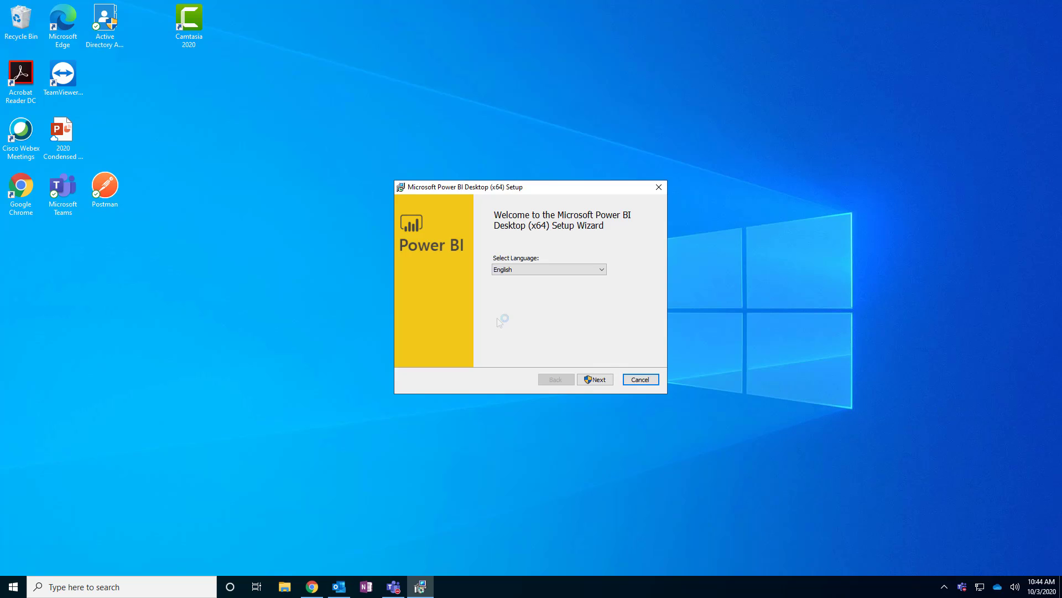
click(591, 380)
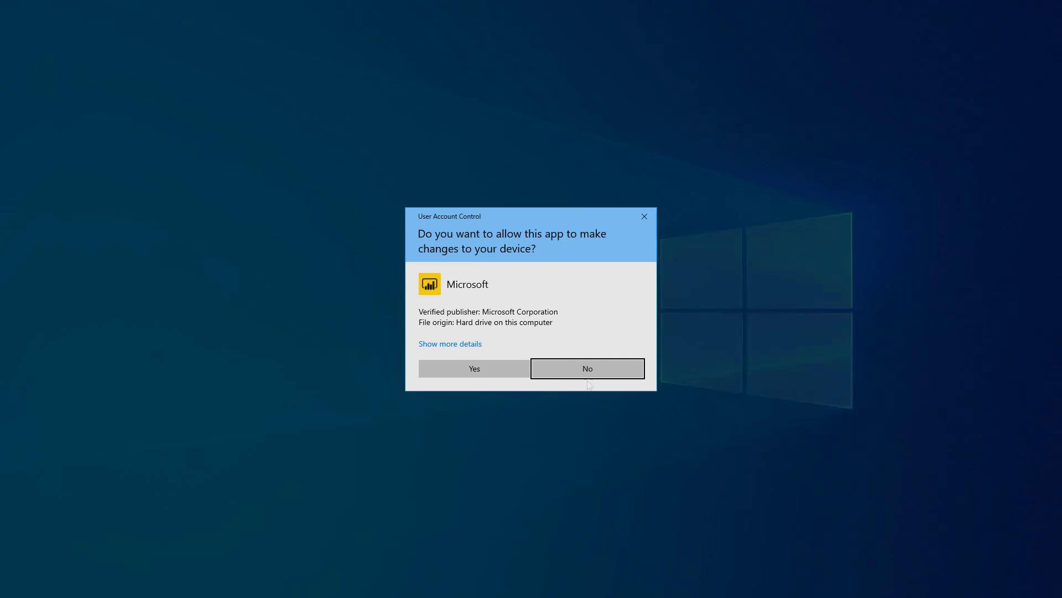
click(474, 368)
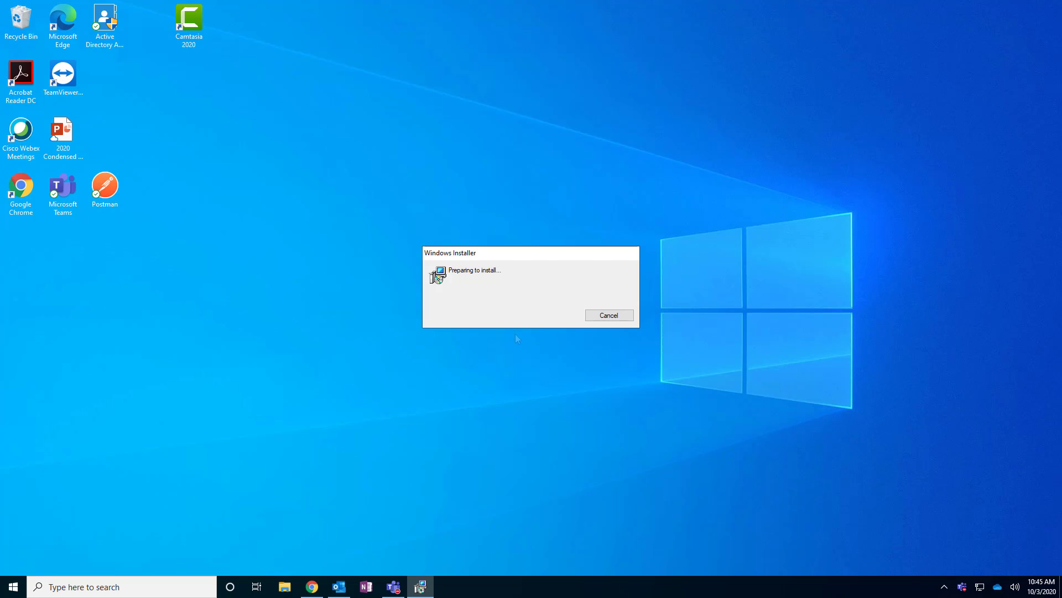
click(588, 380)
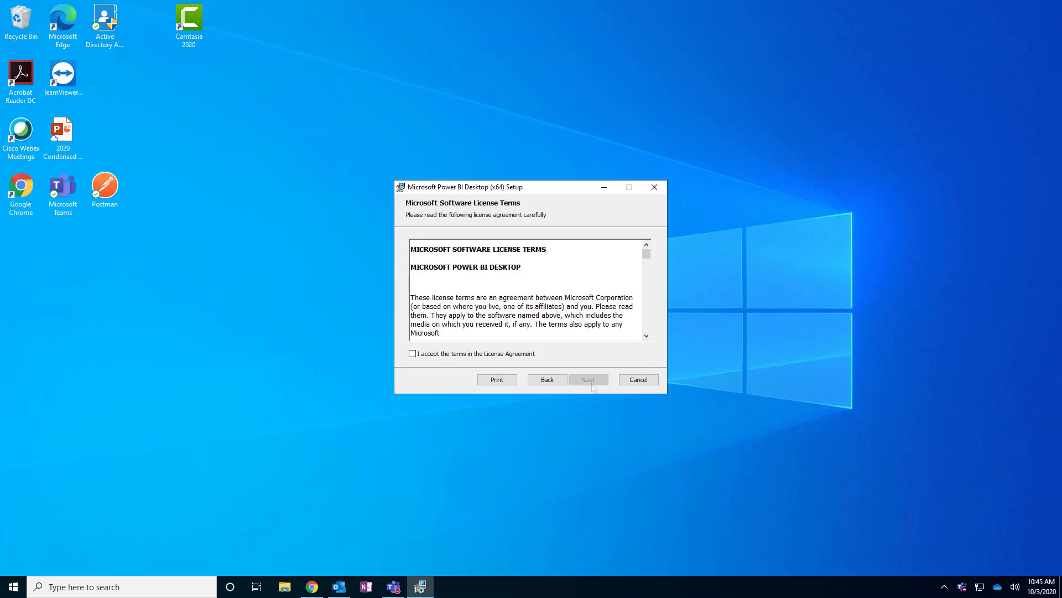
click(441, 354)
click(589, 381)
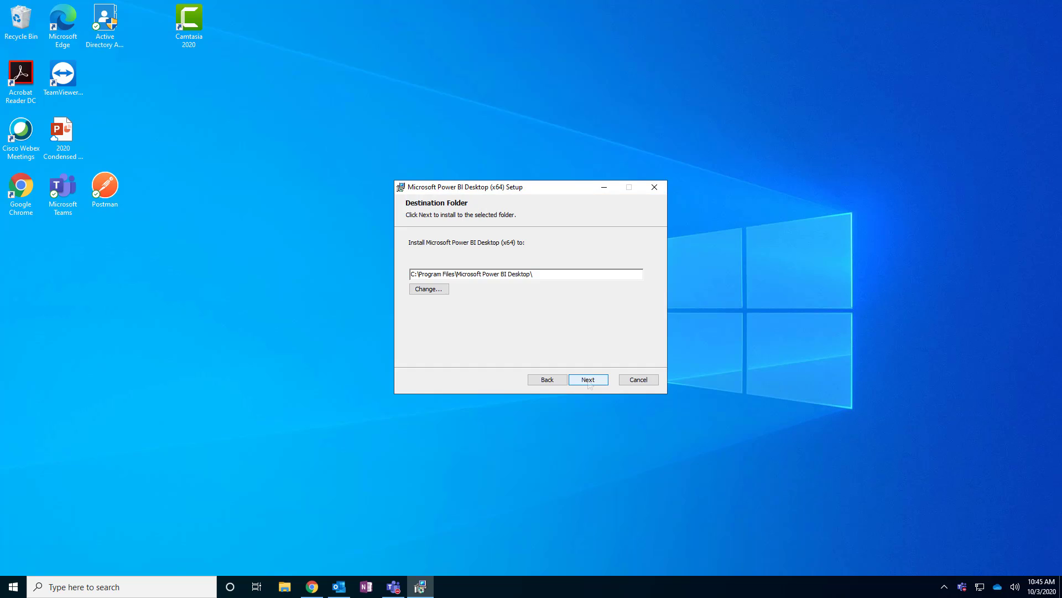
click(589, 381)
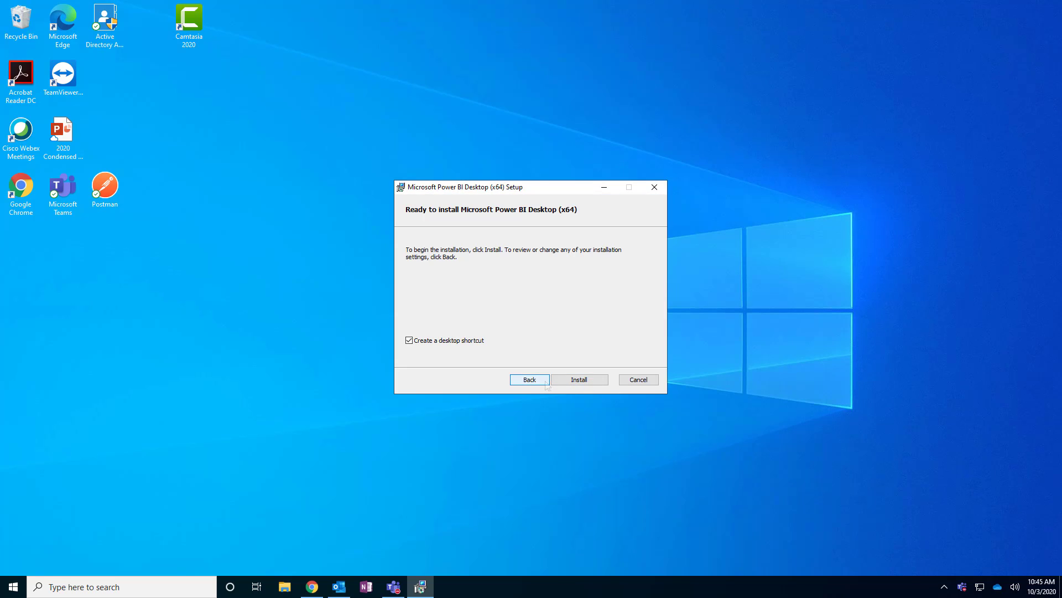
click(589, 380)
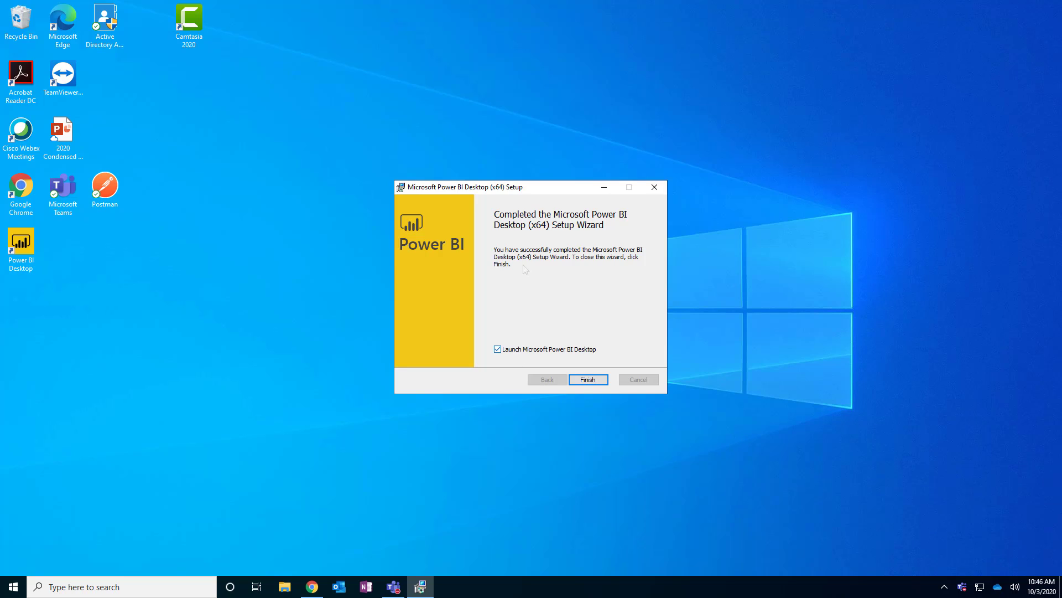
click(597, 381)
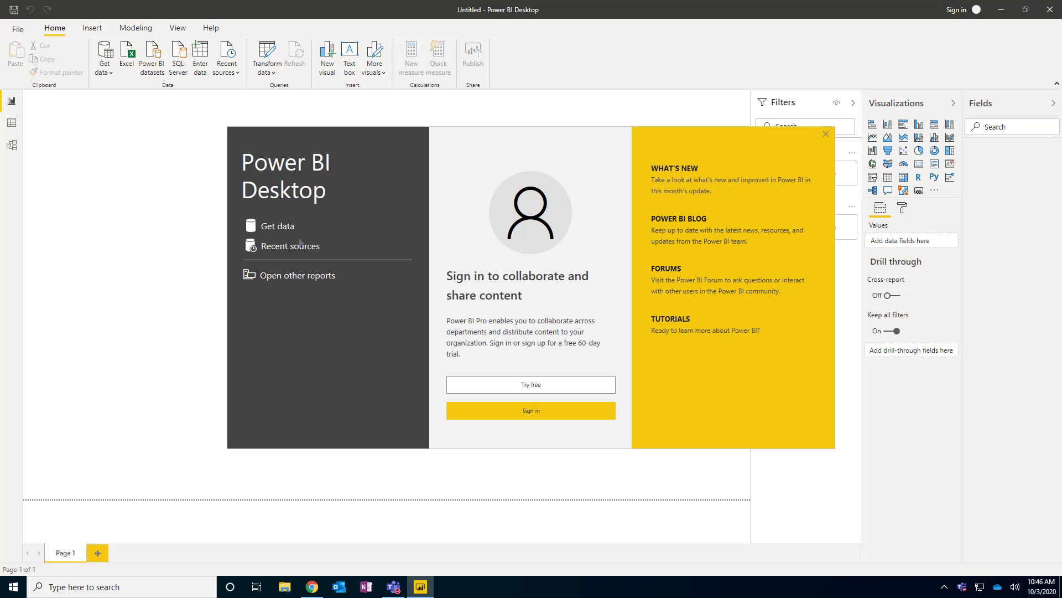
- Open Get data from the welcome screen and enter 'o' in the connector search
click(281, 228)
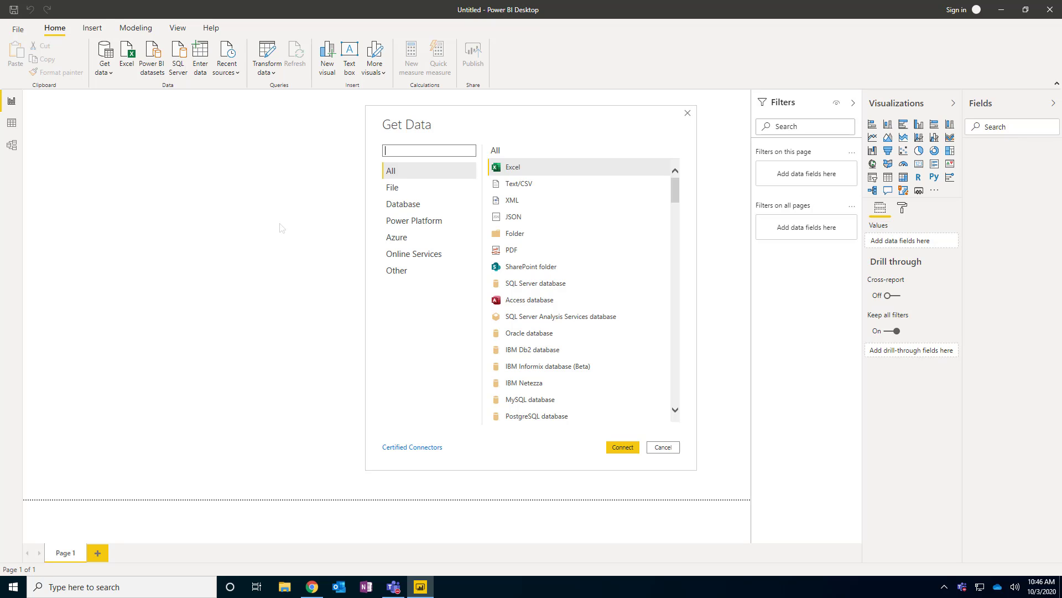
text(o)
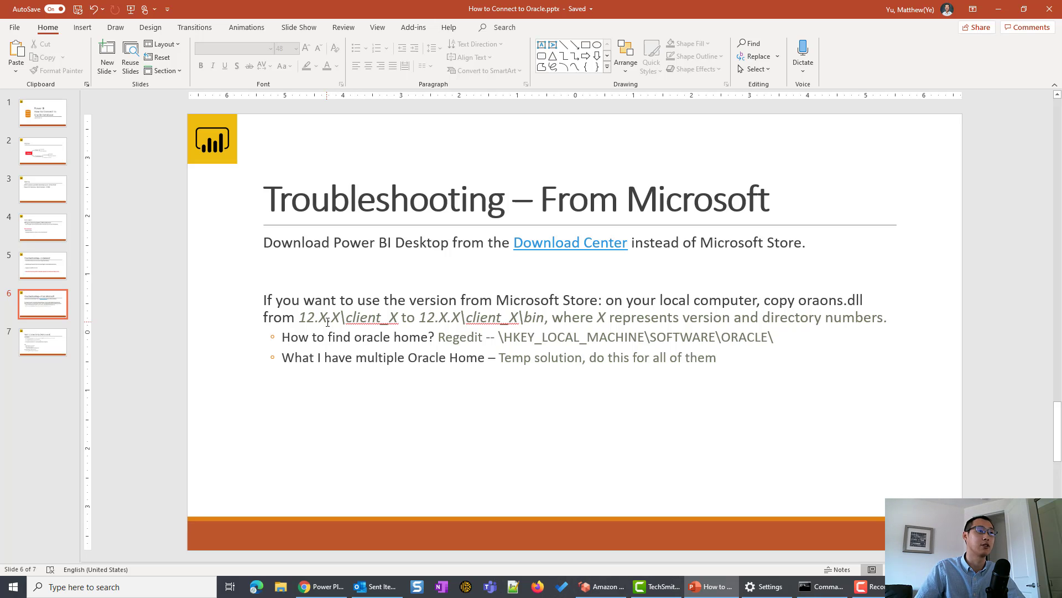
- Highlight the Regedit path on the slide and launch Registry Editor through a 'reg' search
drag(445, 335, 777, 338)
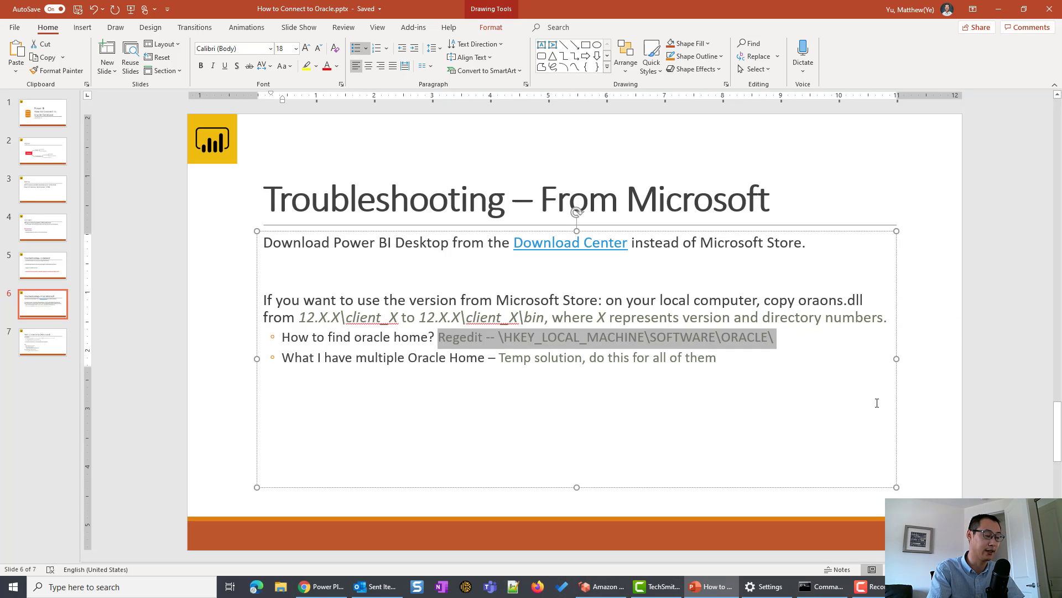
key(super)
text(re)
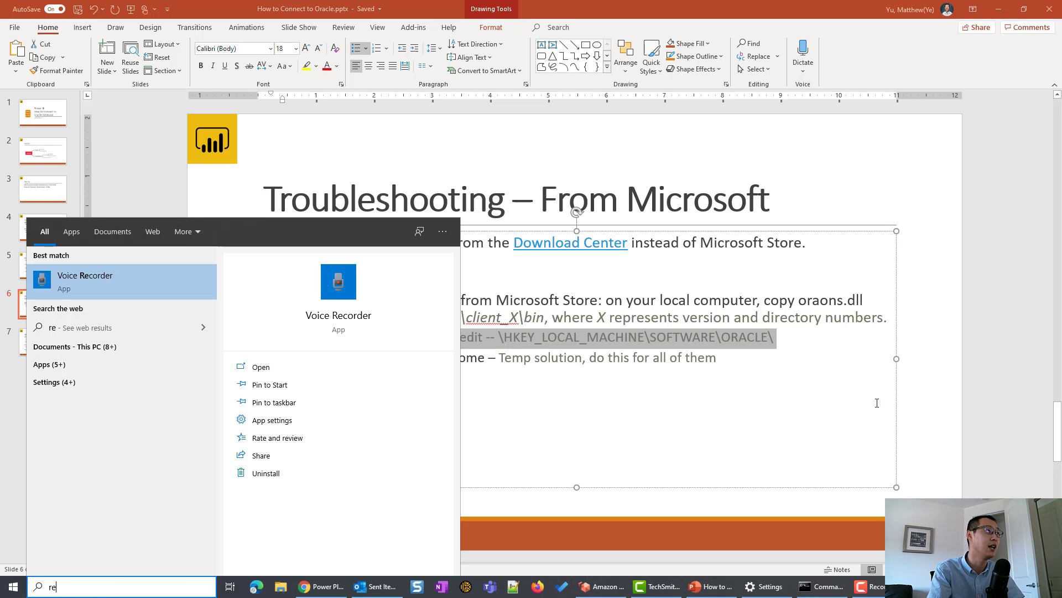
text(g)
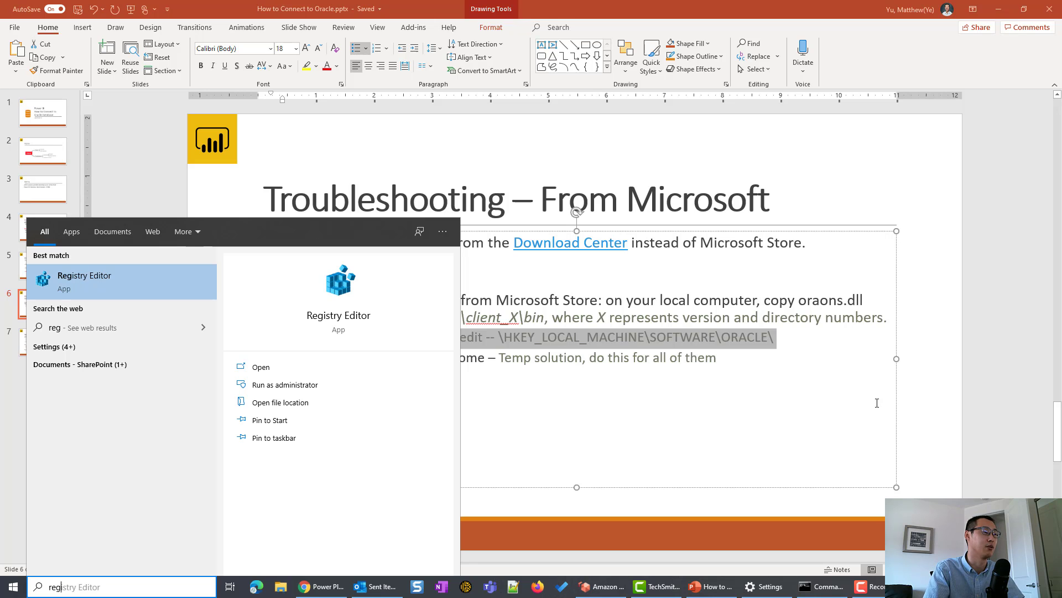
key(Escape)
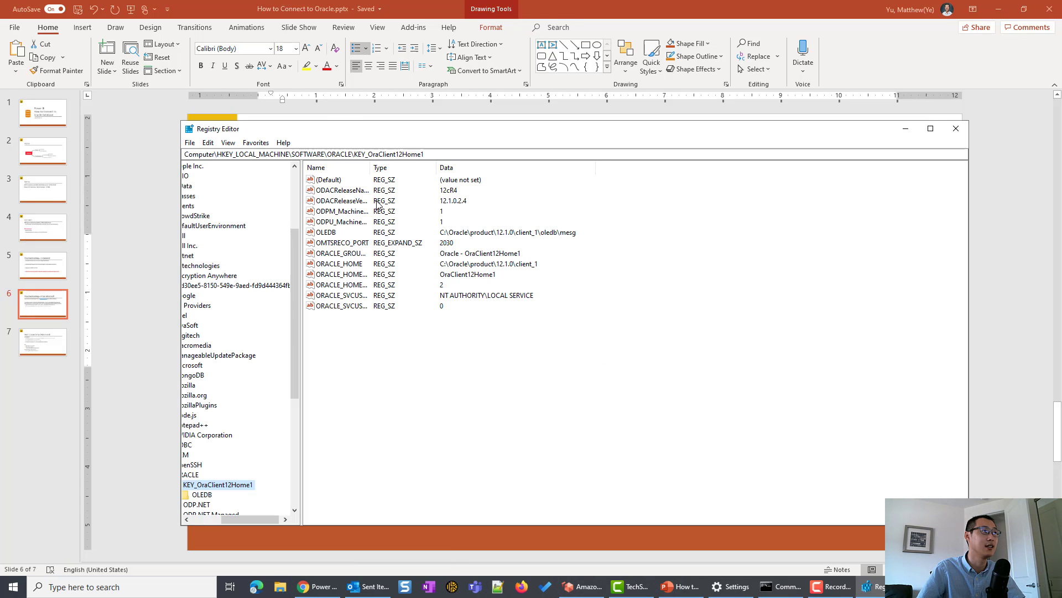
- Collapse the registry tree back to HKEY_LOCAL_MACHINE and highlight HKEY_LOCAL_MACHINE in the slide's path
drag(271, 519, 188, 523)
drag(295, 313, 609, 176)
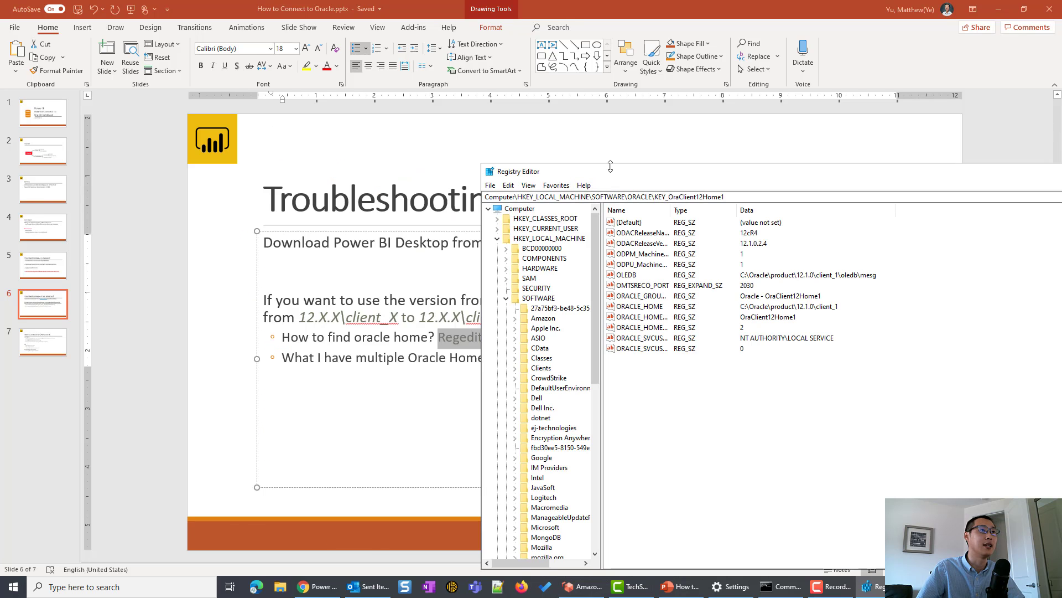
click(505, 298)
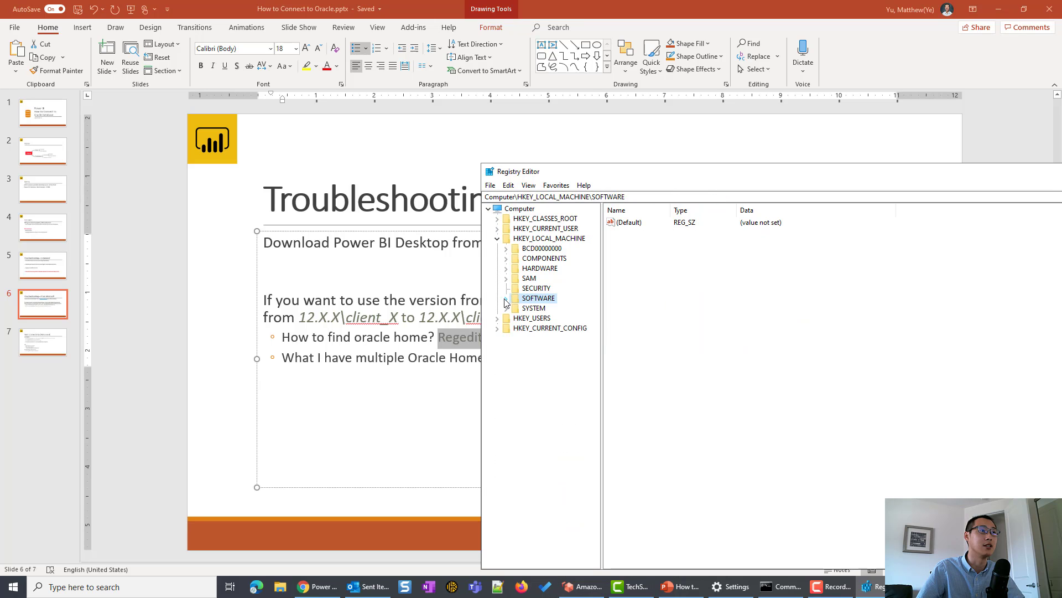
click(497, 238)
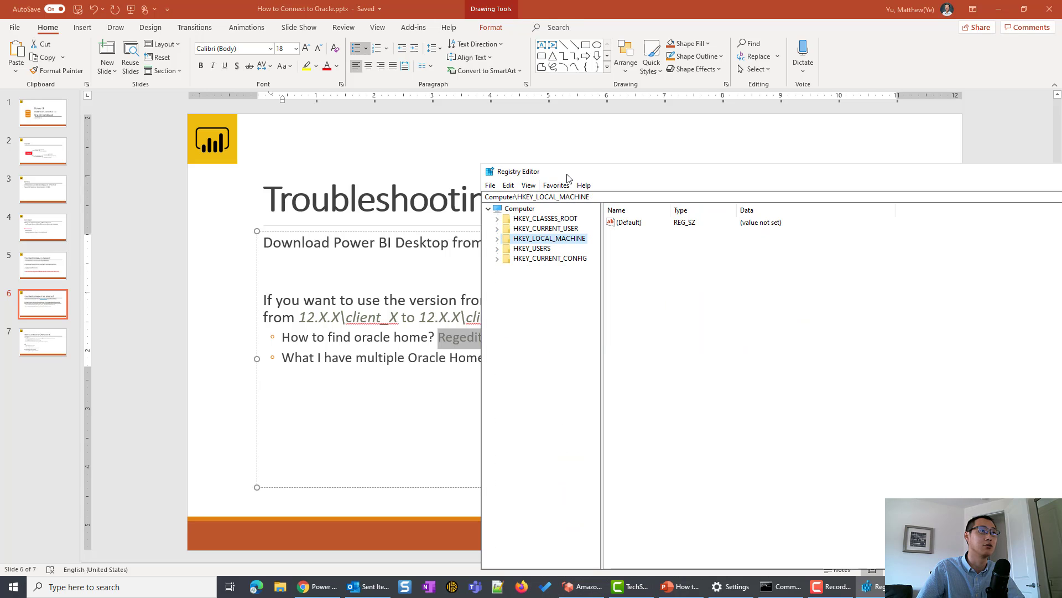
drag(573, 173, 742, 166)
click(570, 347)
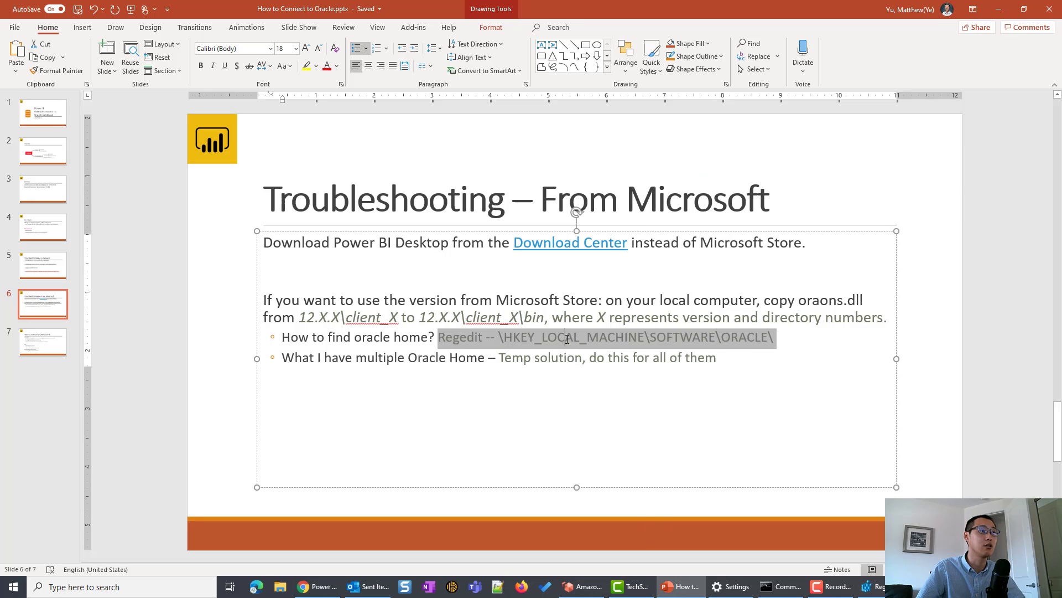
click(566, 339)
drag(505, 337, 643, 338)
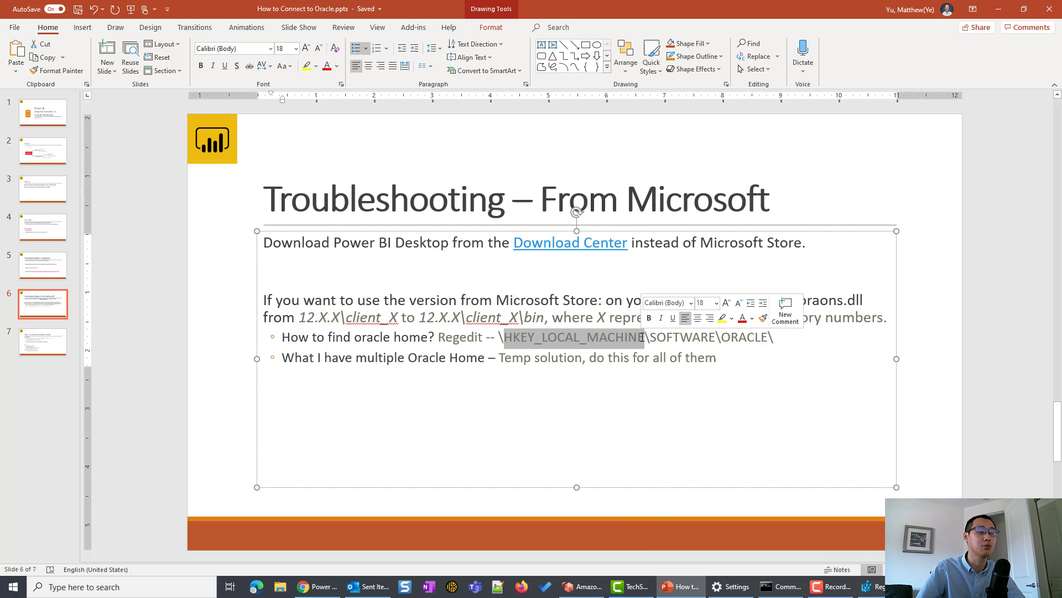
- Expand HKEY_LOCAL_MACHINE > SOFTWARE > ORACLE and open KEY_OraClient12Home1 to view ORACLE_HOME
key(alt+Tab)
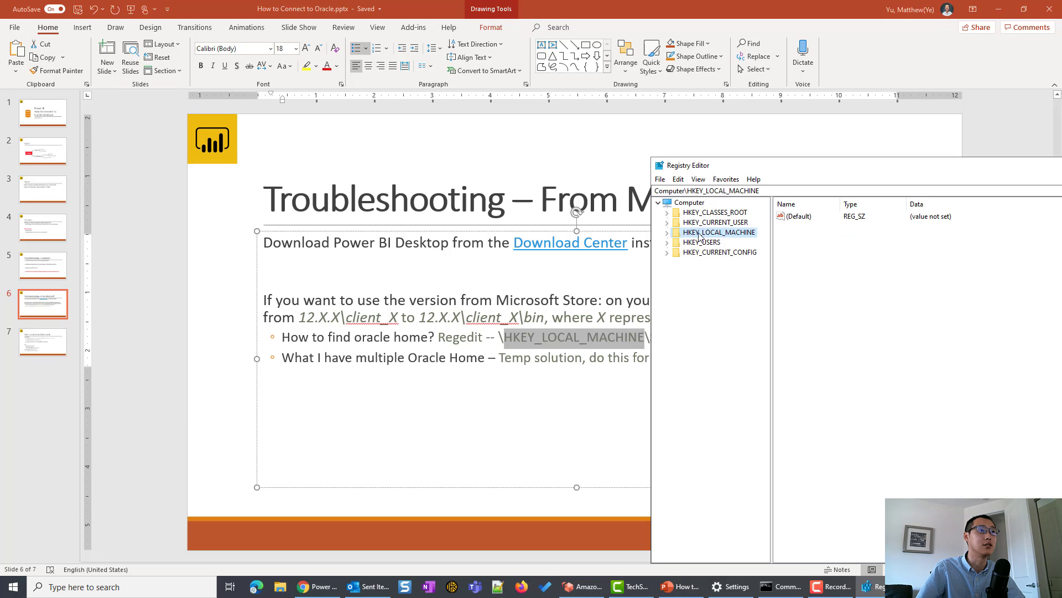
click(666, 233)
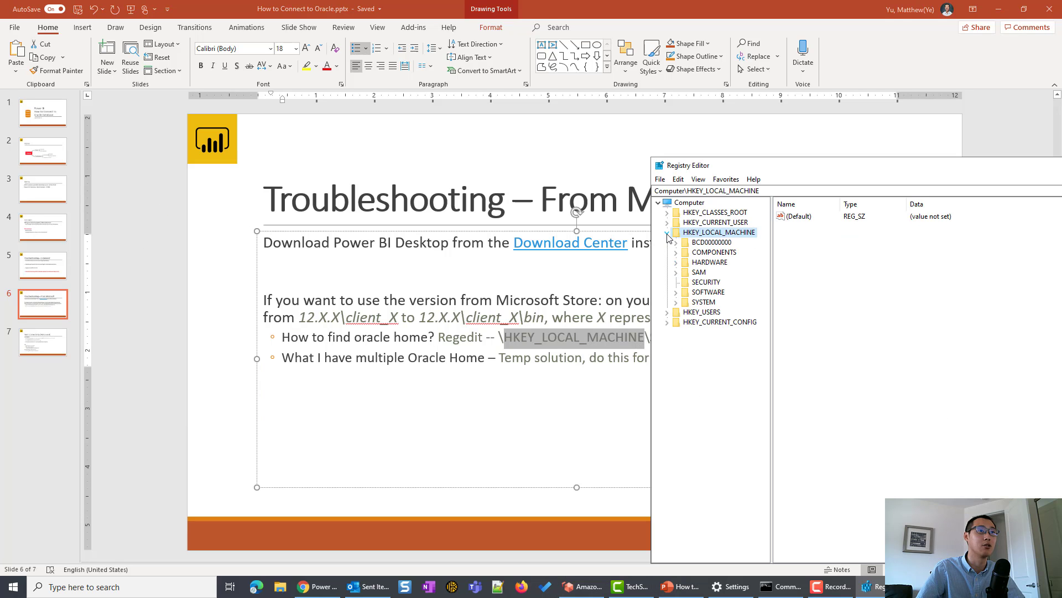
click(676, 293)
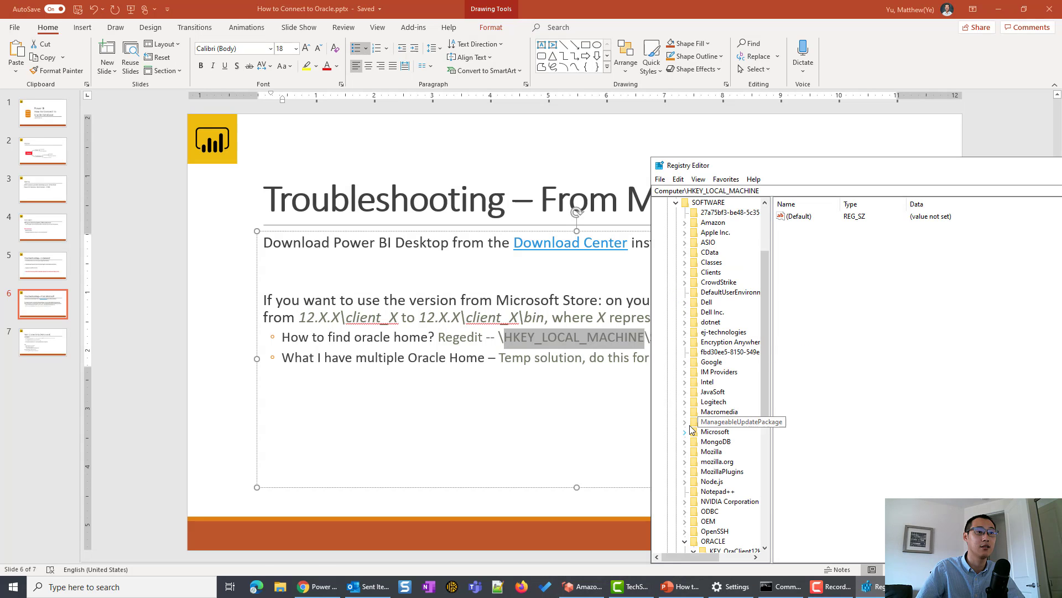
scroll(703, 454, down, 2)
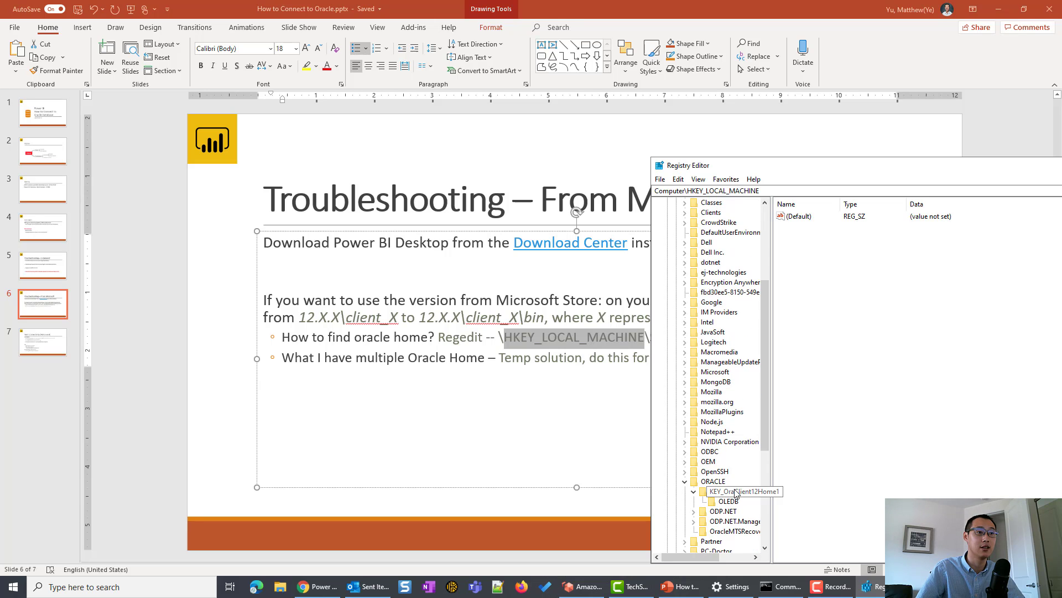
click(736, 491)
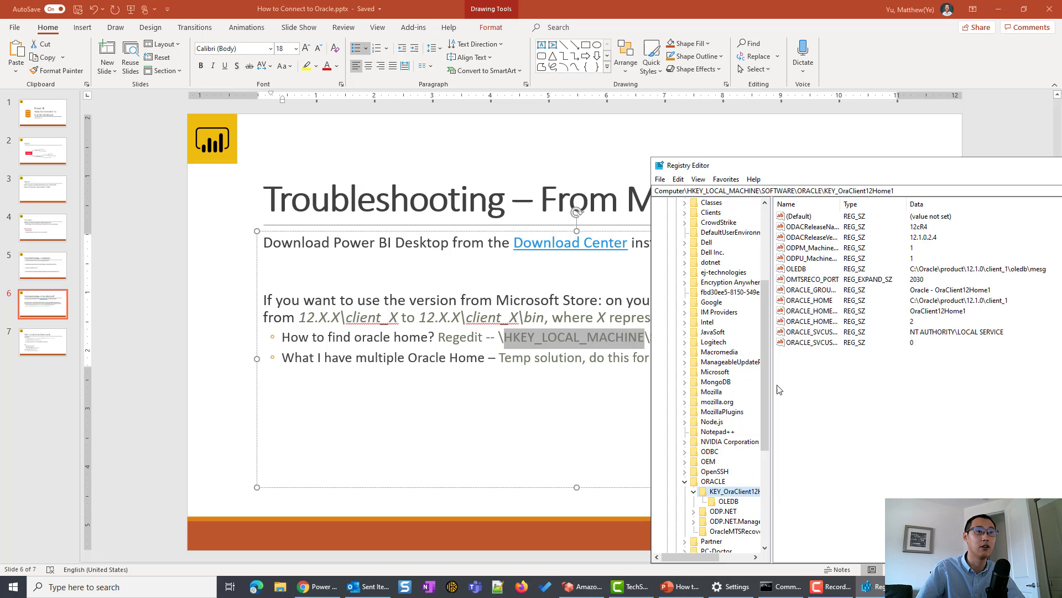
drag(788, 163, 431, 65)
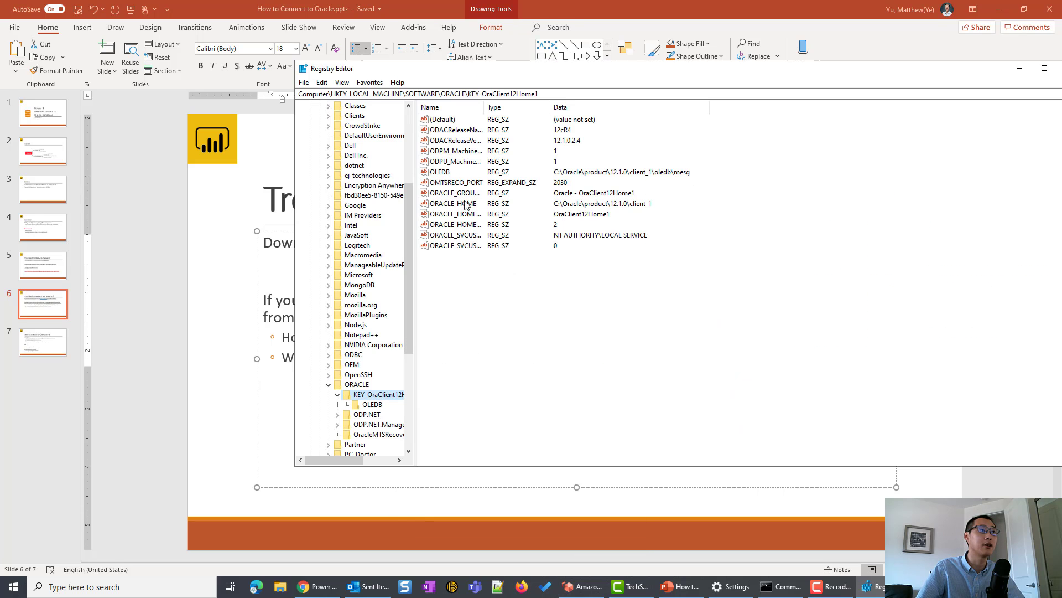
click(623, 212)
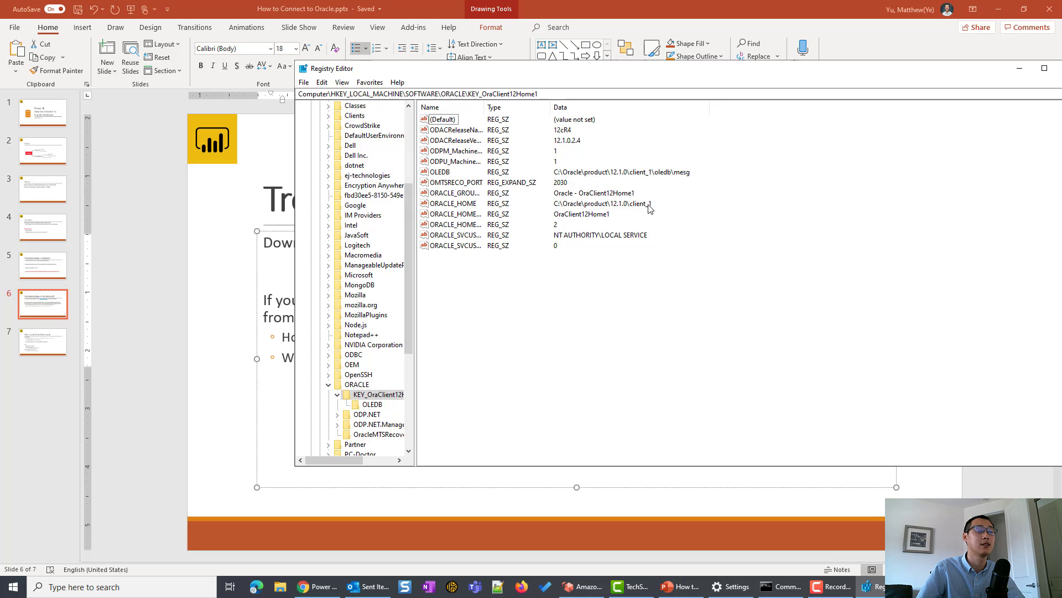
key(alt+Tab)
- Back in Registry Editor, collapse the KEY_OraClient12Home1 key
click(636, 317)
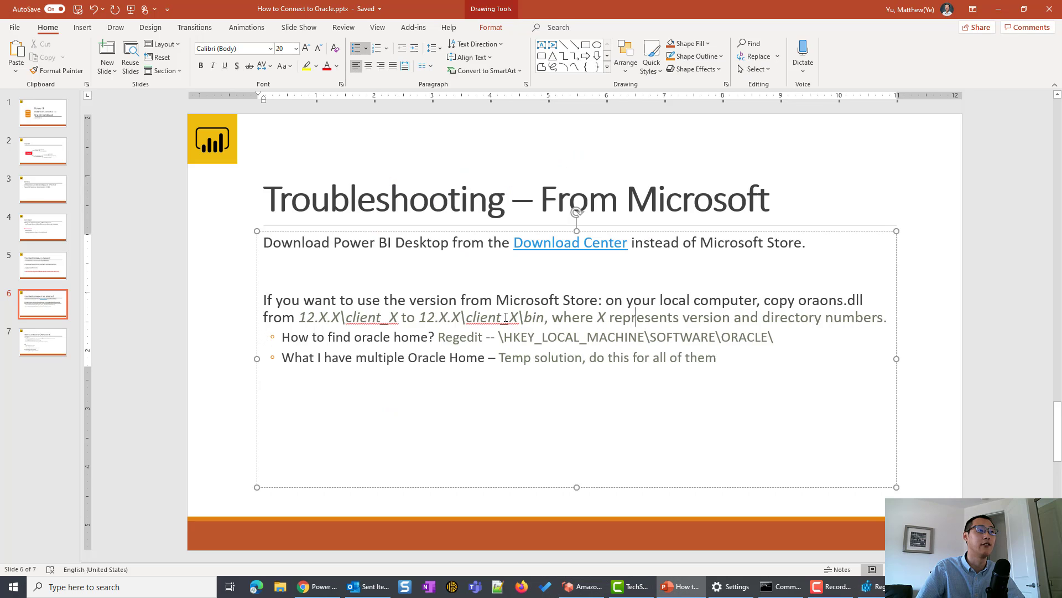
key(alt+Tab)
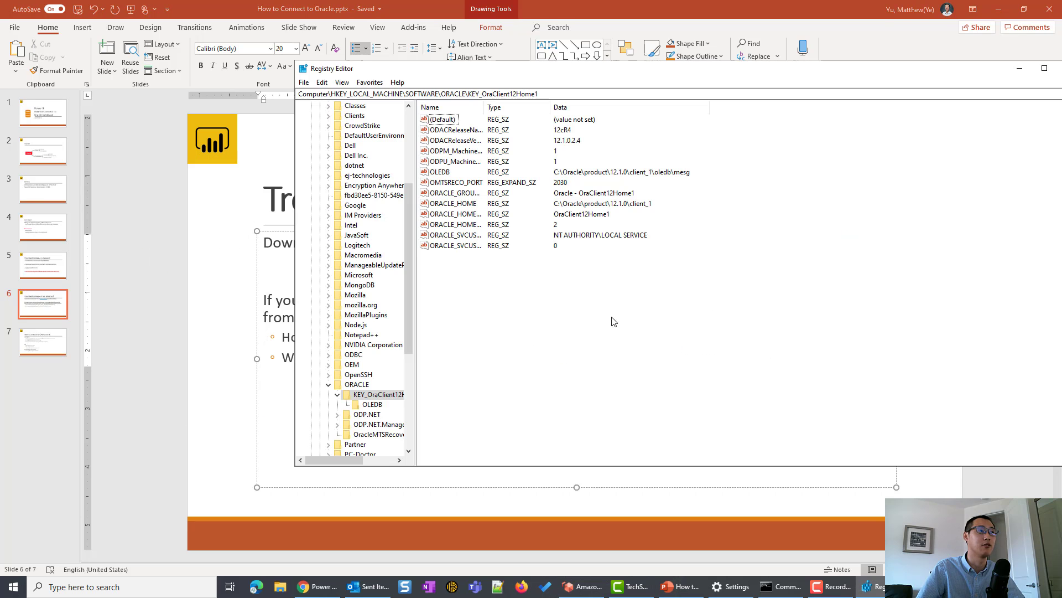
drag(411, 352, 411, 388)
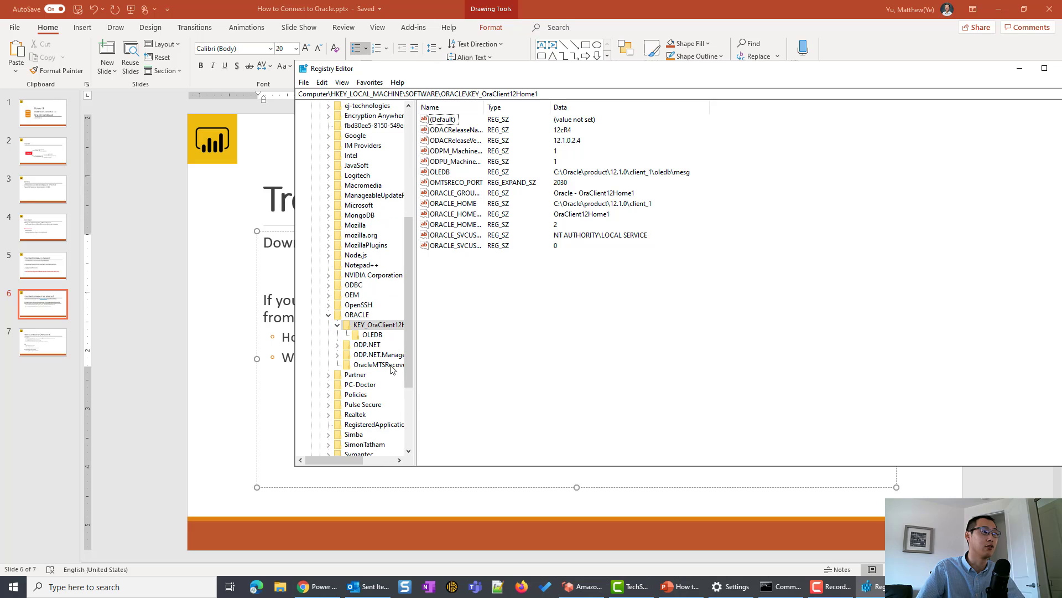
click(336, 325)
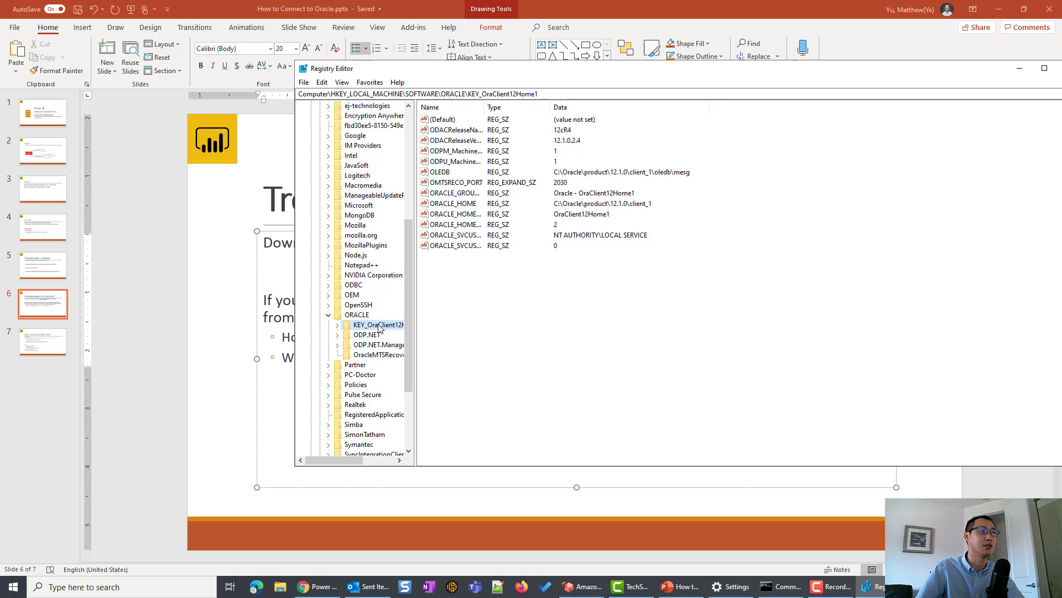
- On the slide, highlight the 'Temp solution, do this for all of them' note and Microsoft Store instructions
click(238, 334)
drag(728, 358, 498, 359)
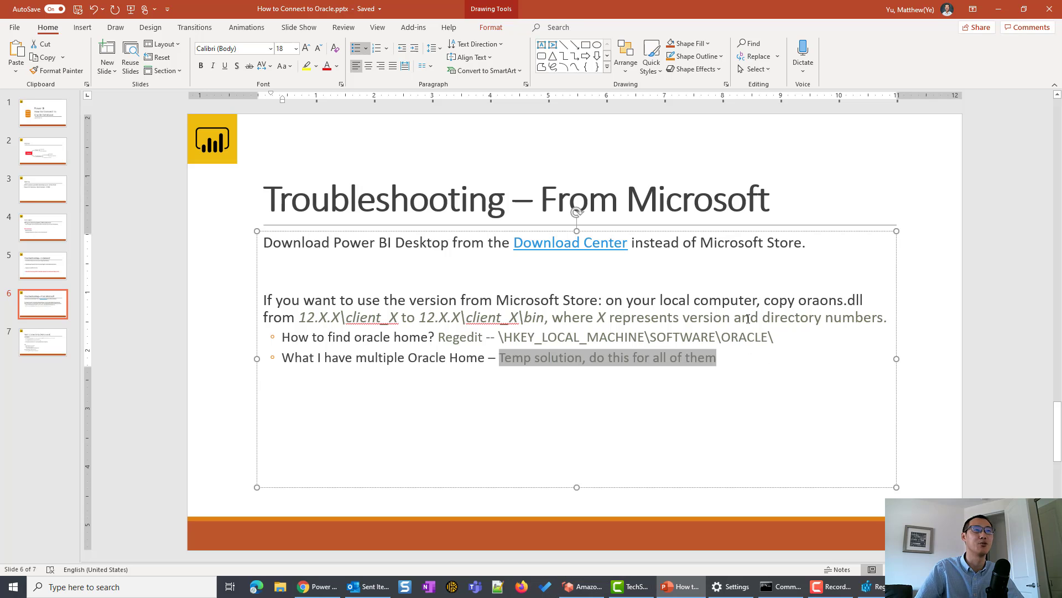
click(776, 336)
drag(785, 336, 316, 330)
click(334, 338)
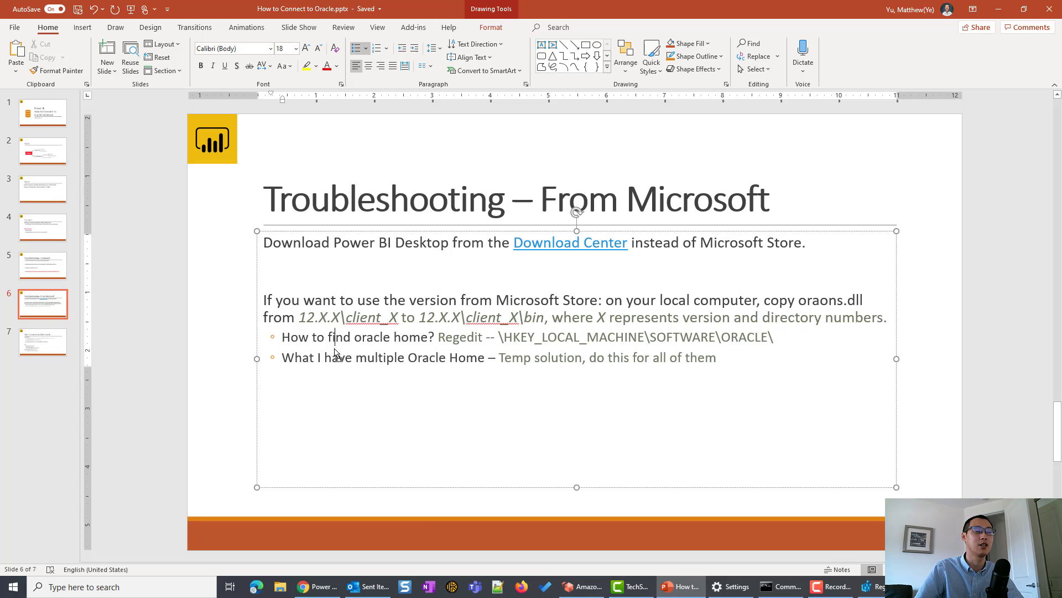
drag(740, 359, 263, 300)
key(alt+Tab)
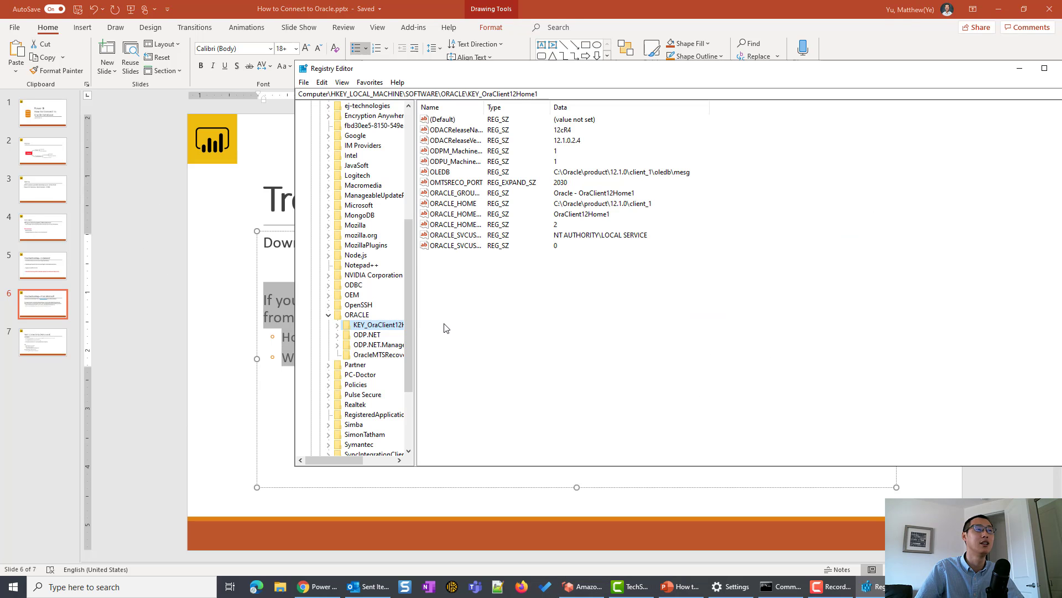